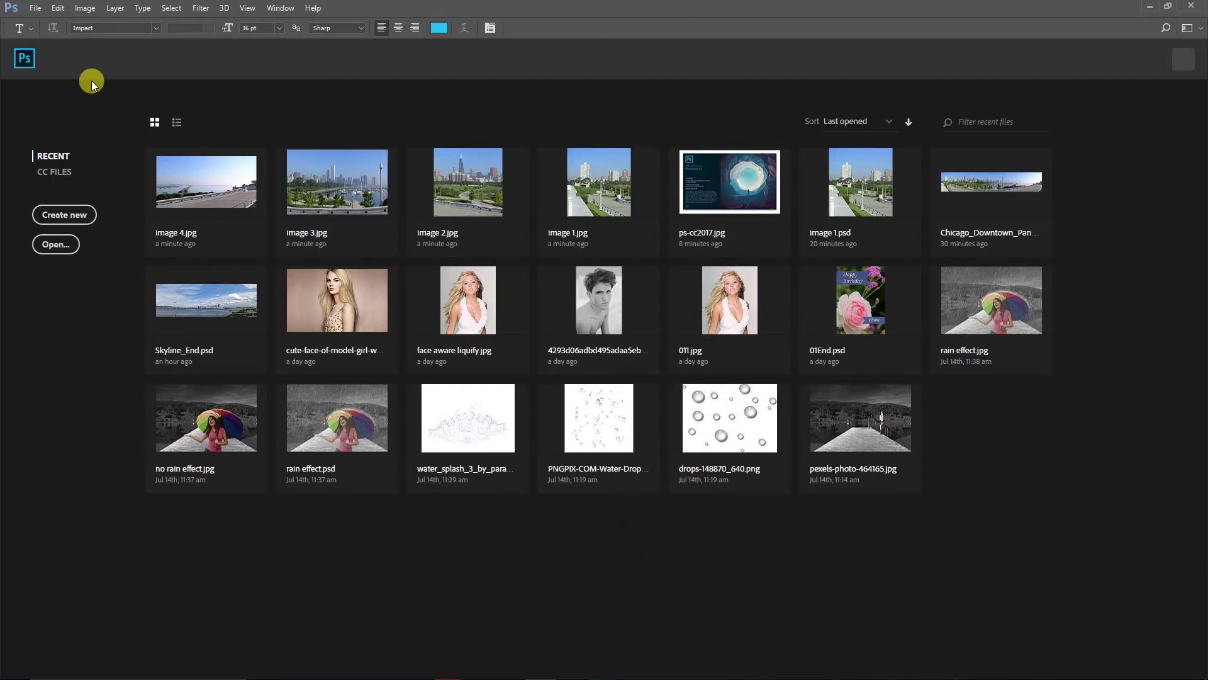
- Open image 1 through image 4 from the panorama folder
click(36, 9)
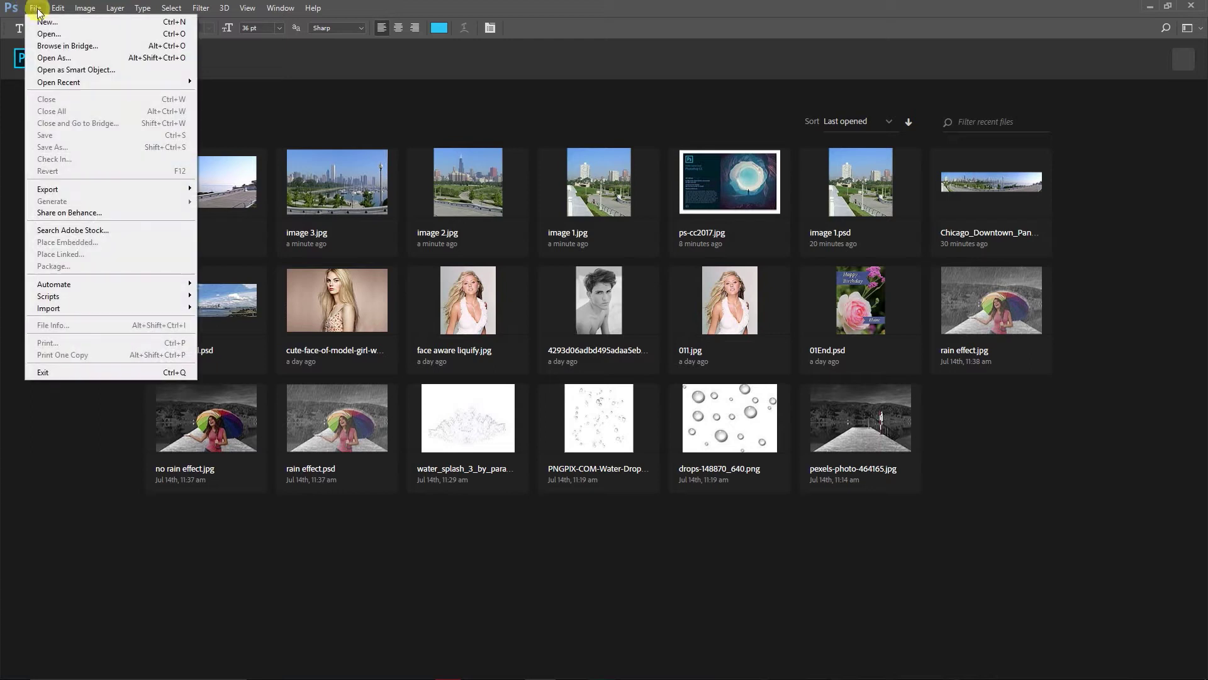
click(50, 35)
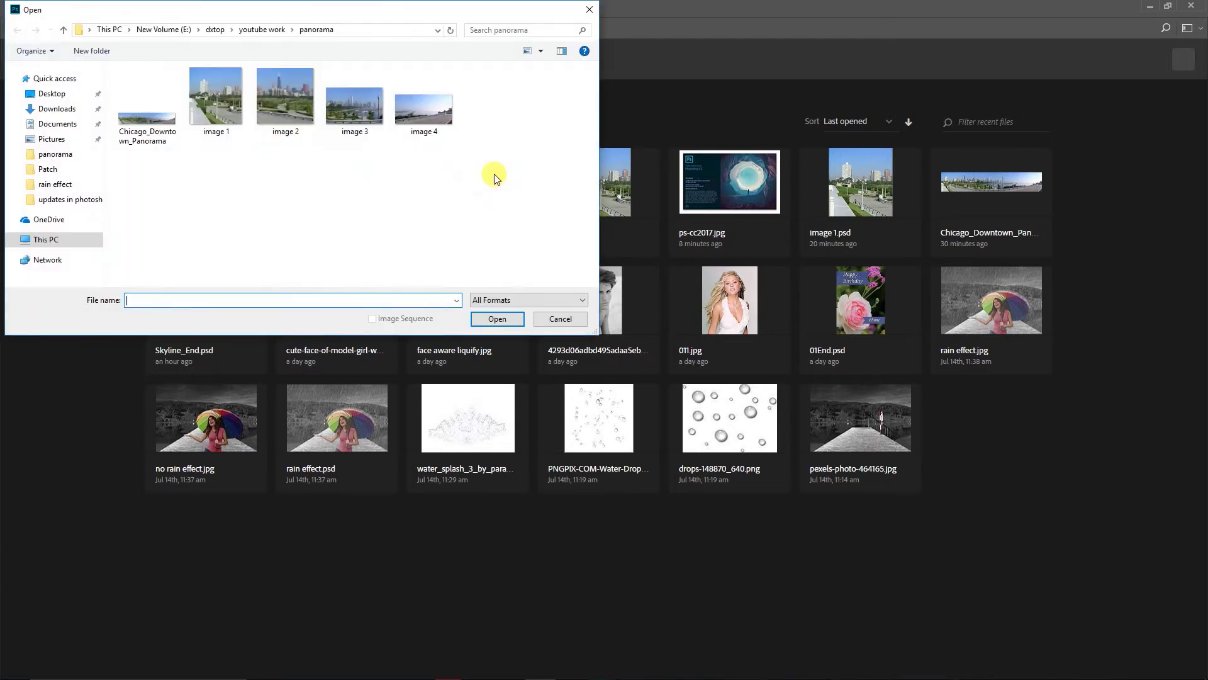
drag(511, 140, 179, 66)
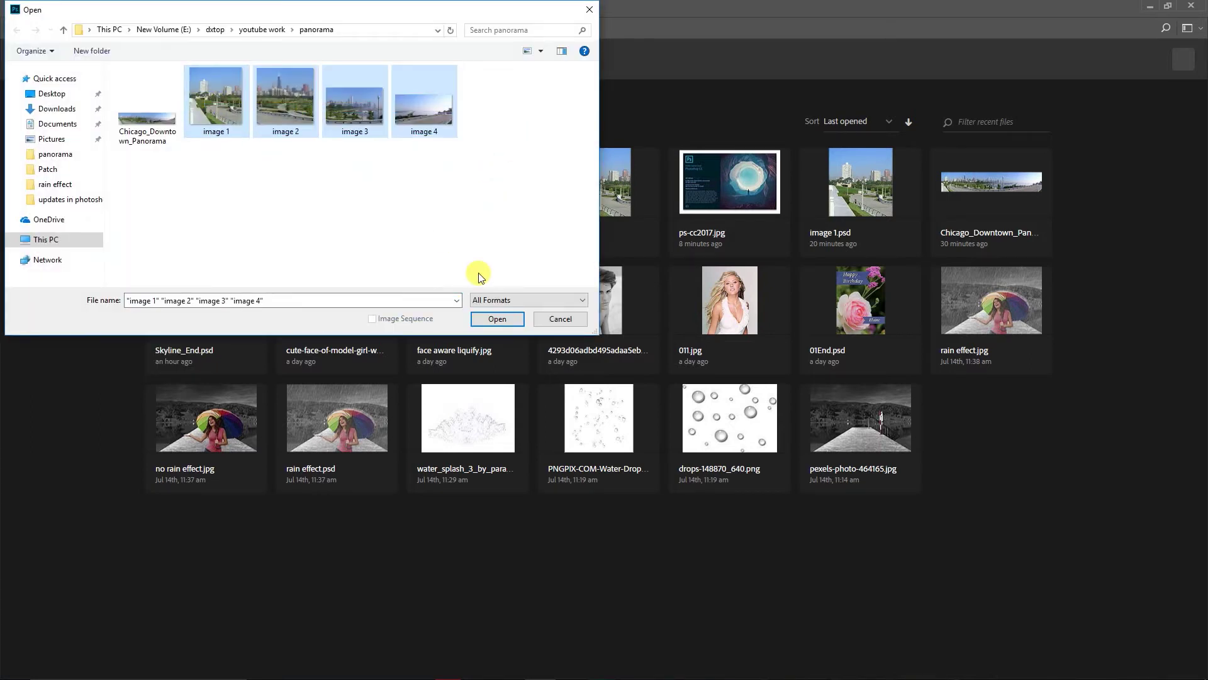
click(491, 322)
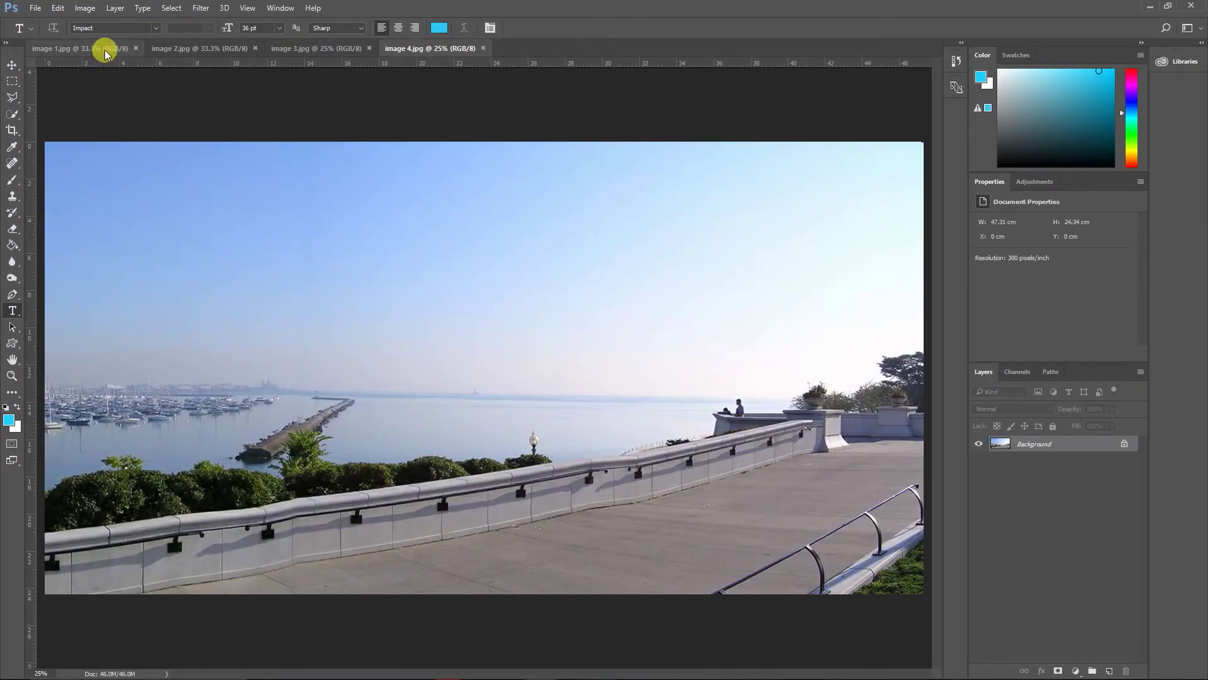
- Look through each of the four skyline photos, then close image 4
click(105, 52)
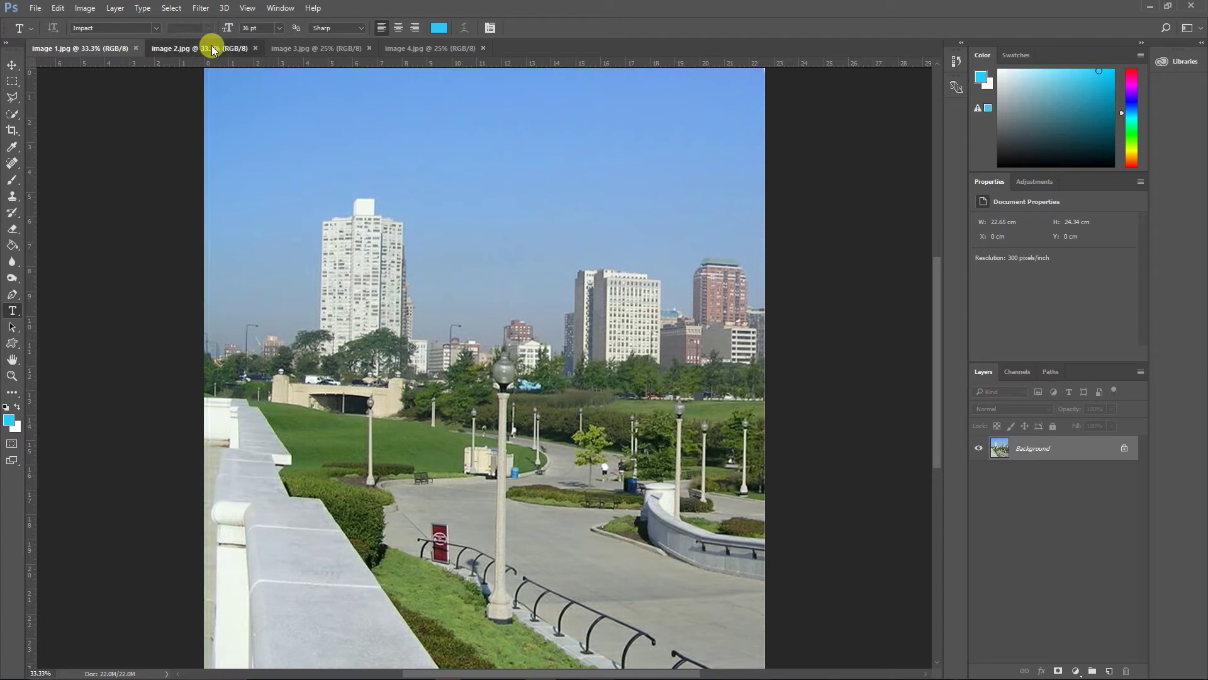
click(242, 50)
click(323, 49)
click(434, 51)
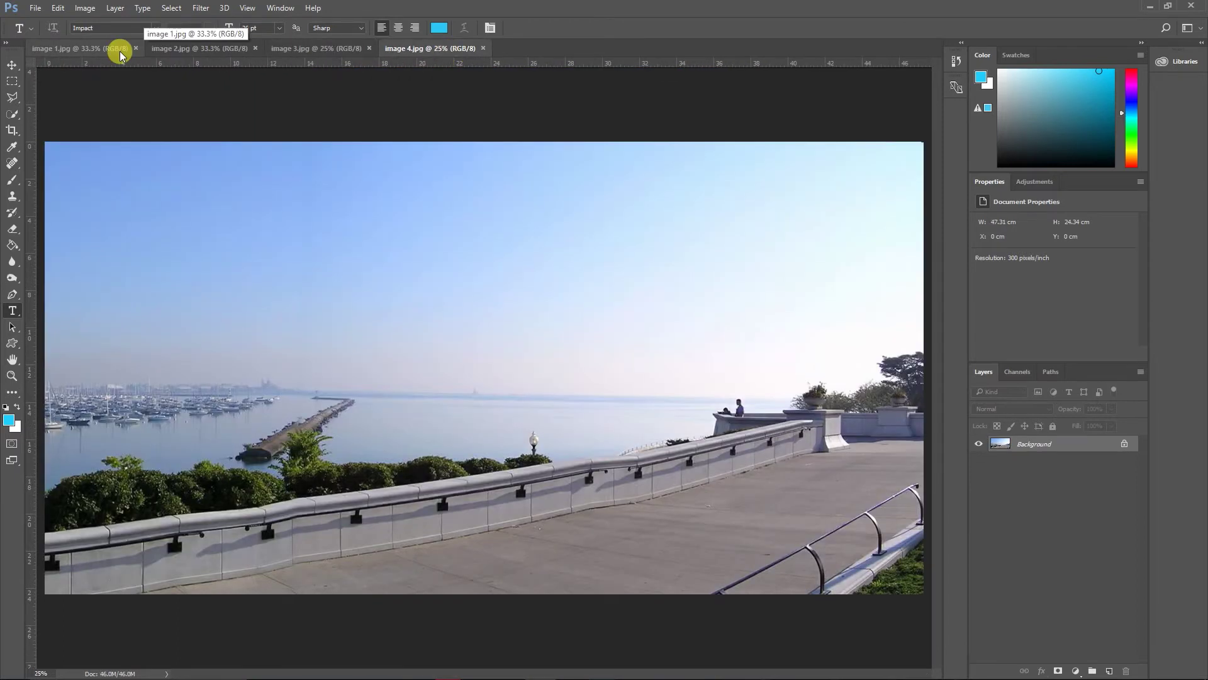
click(120, 50)
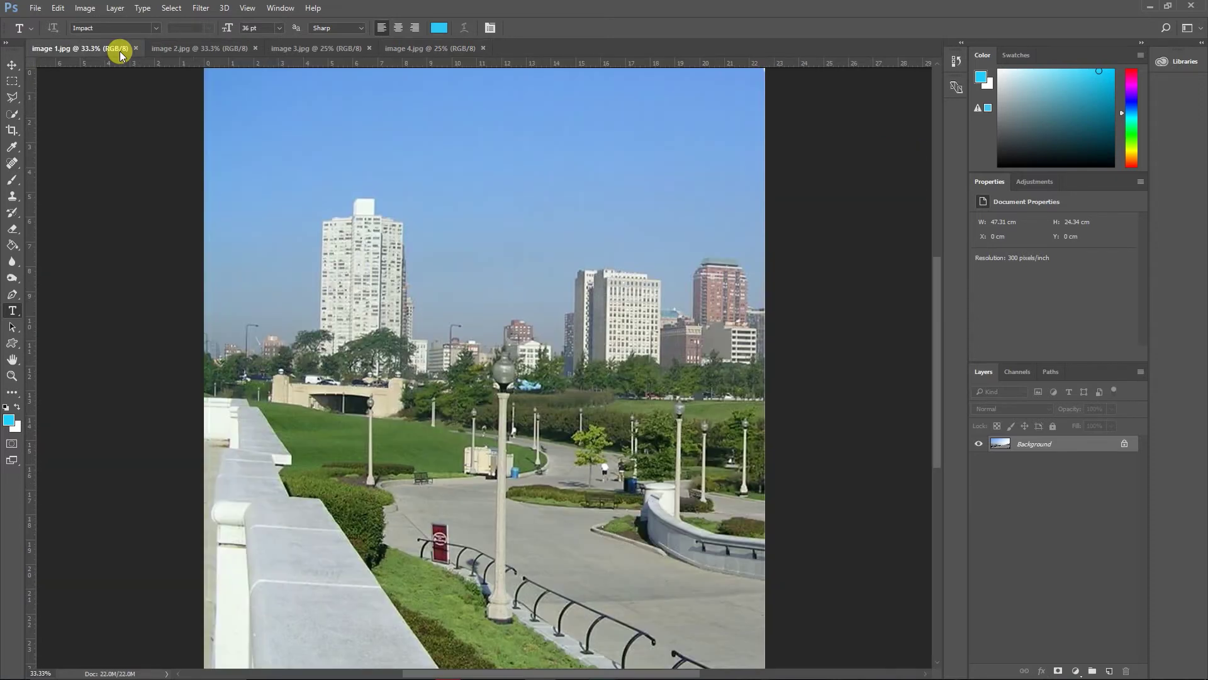
click(172, 53)
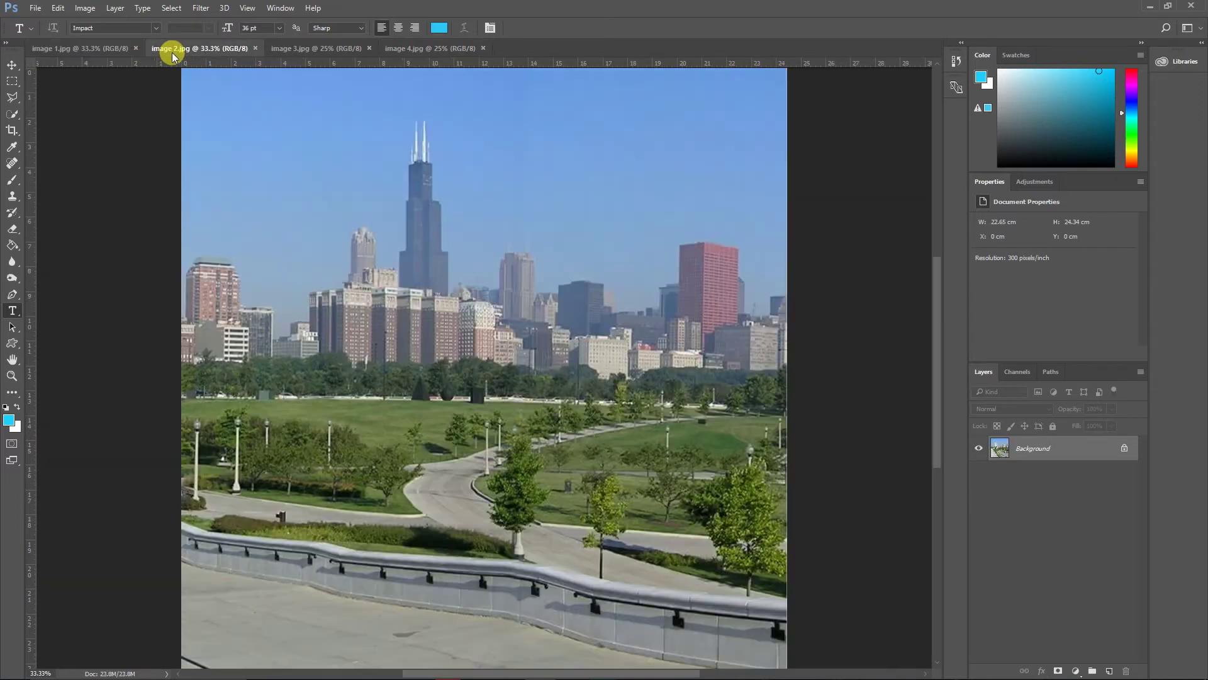
click(318, 48)
click(460, 55)
click(82, 48)
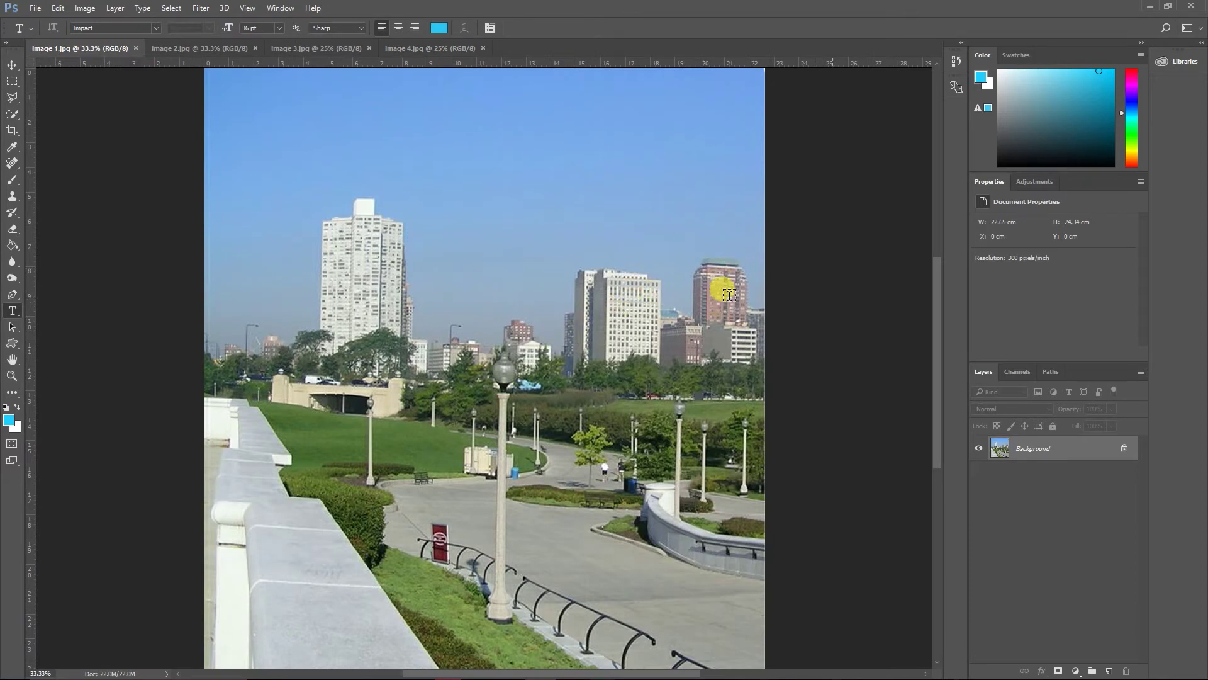
click(189, 50)
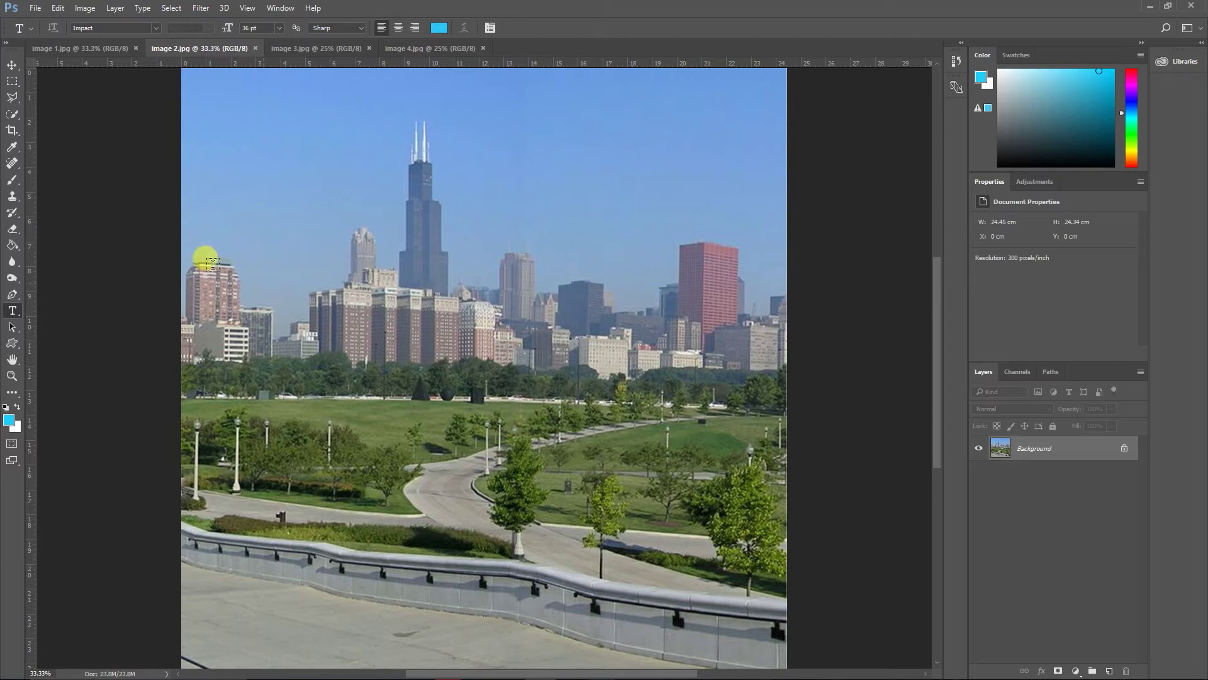
click(485, 49)
- Close the remaining photos: image 2, image 3 and image 1
click(255, 48)
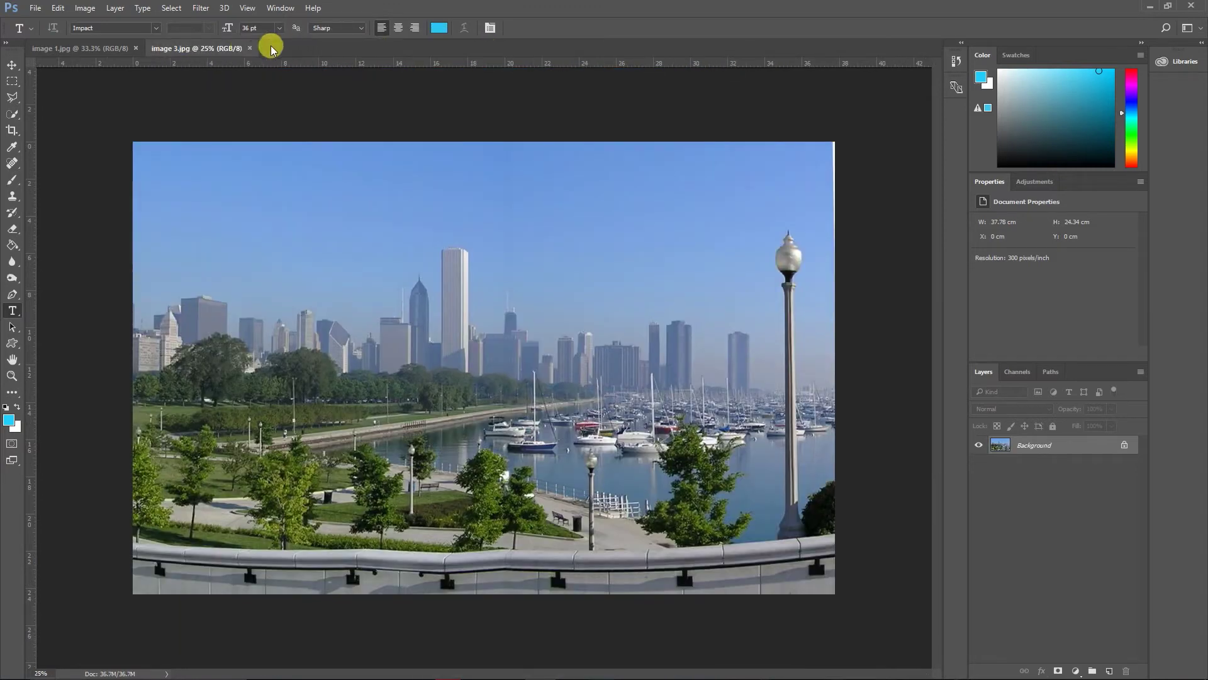
click(246, 48)
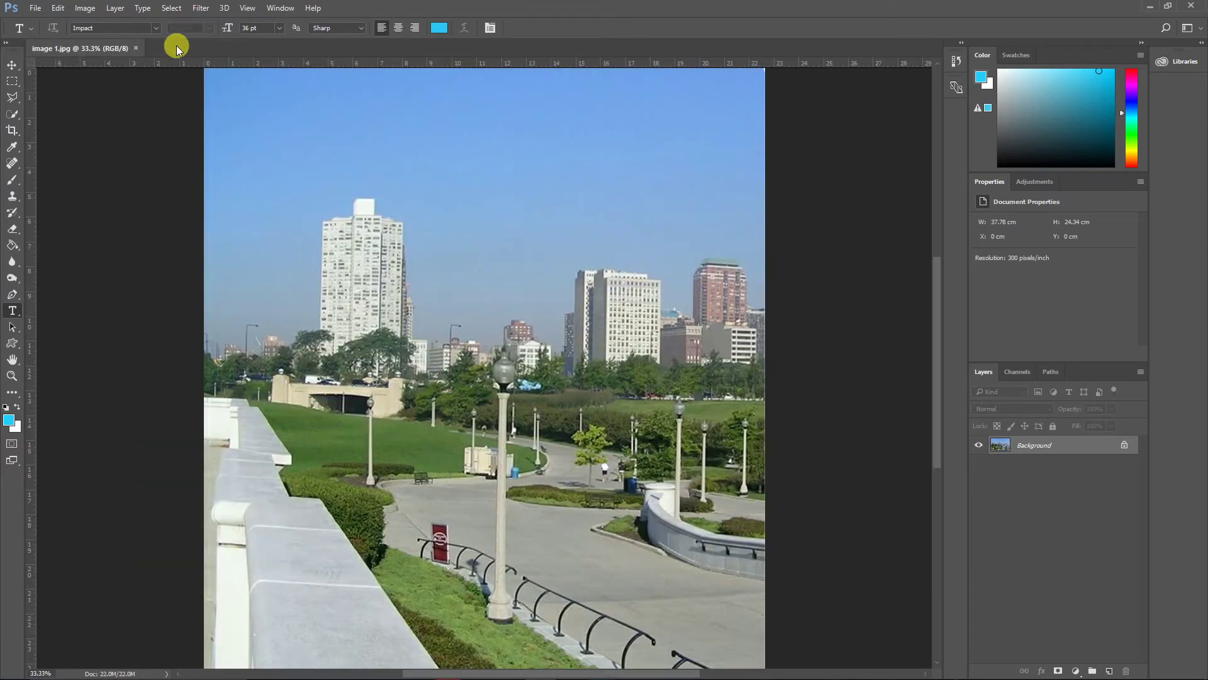
click(135, 48)
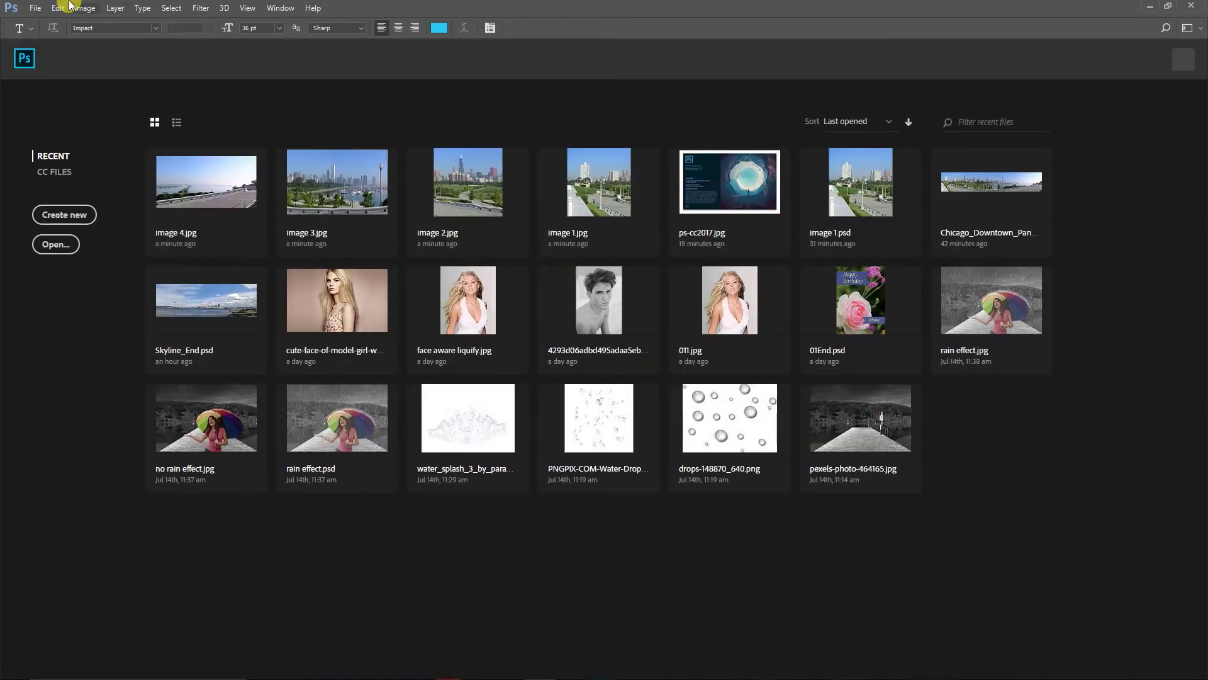
- Launch Photomerge from File > Automate
click(37, 8)
mouse_move(165, 287)
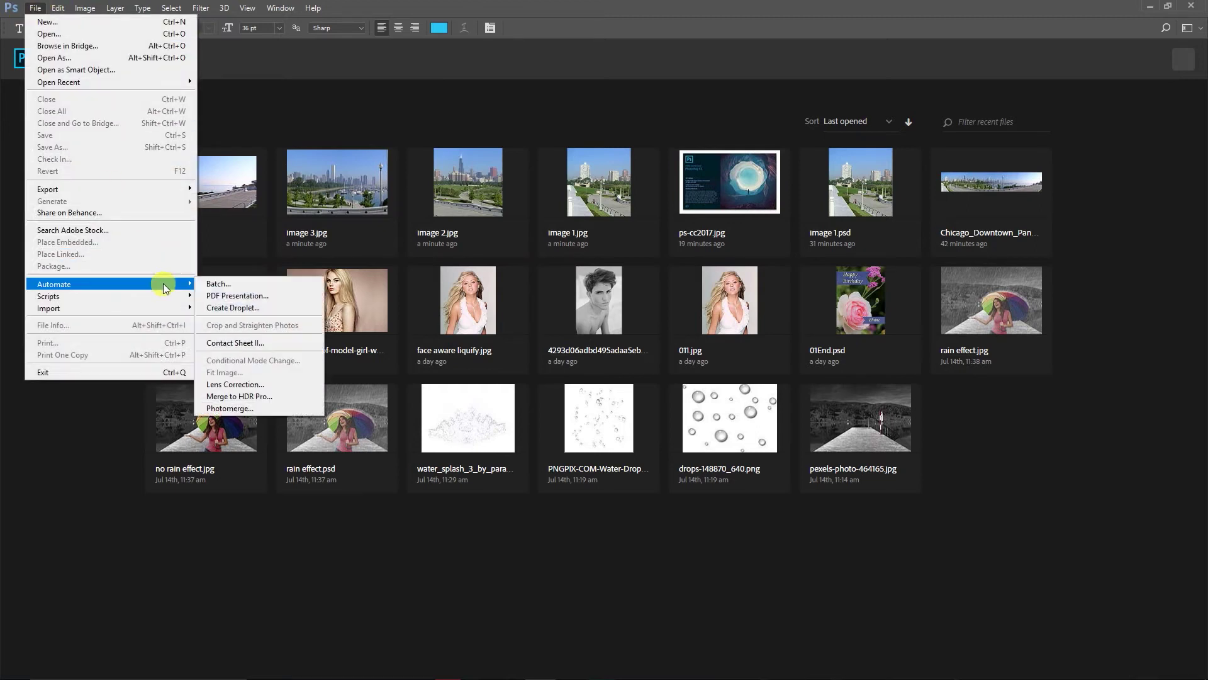
click(234, 408)
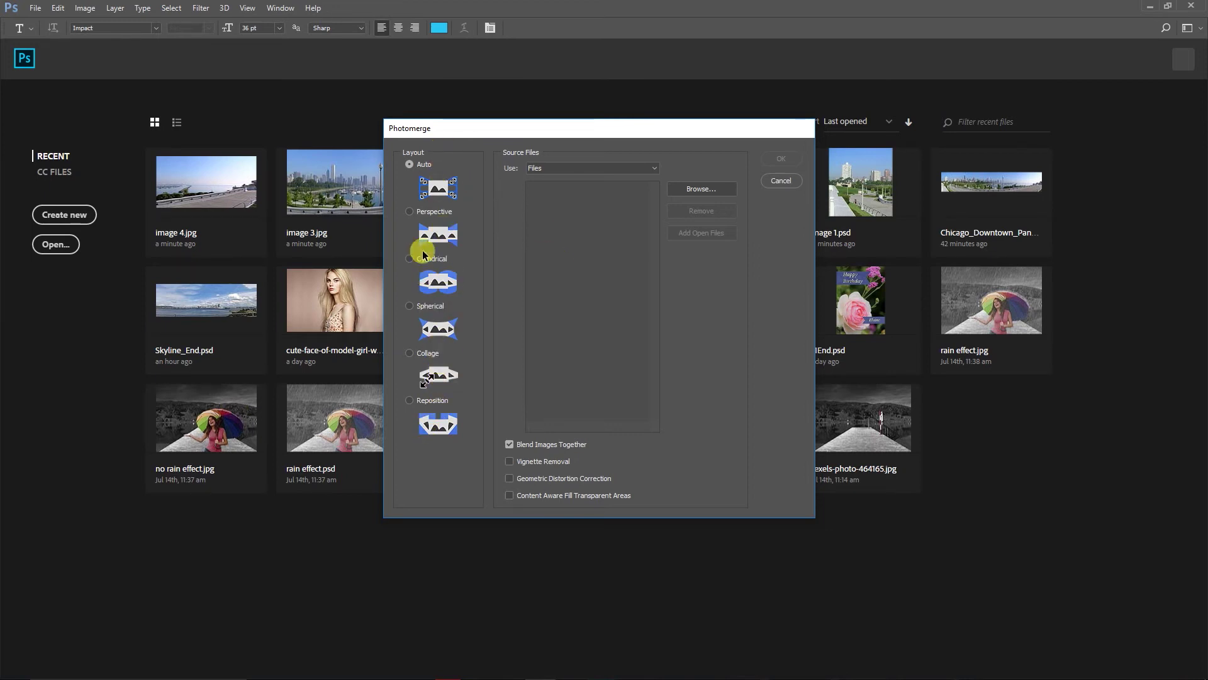
- Keep the Photomerge layout on Auto and set the source to individual Files
click(410, 212)
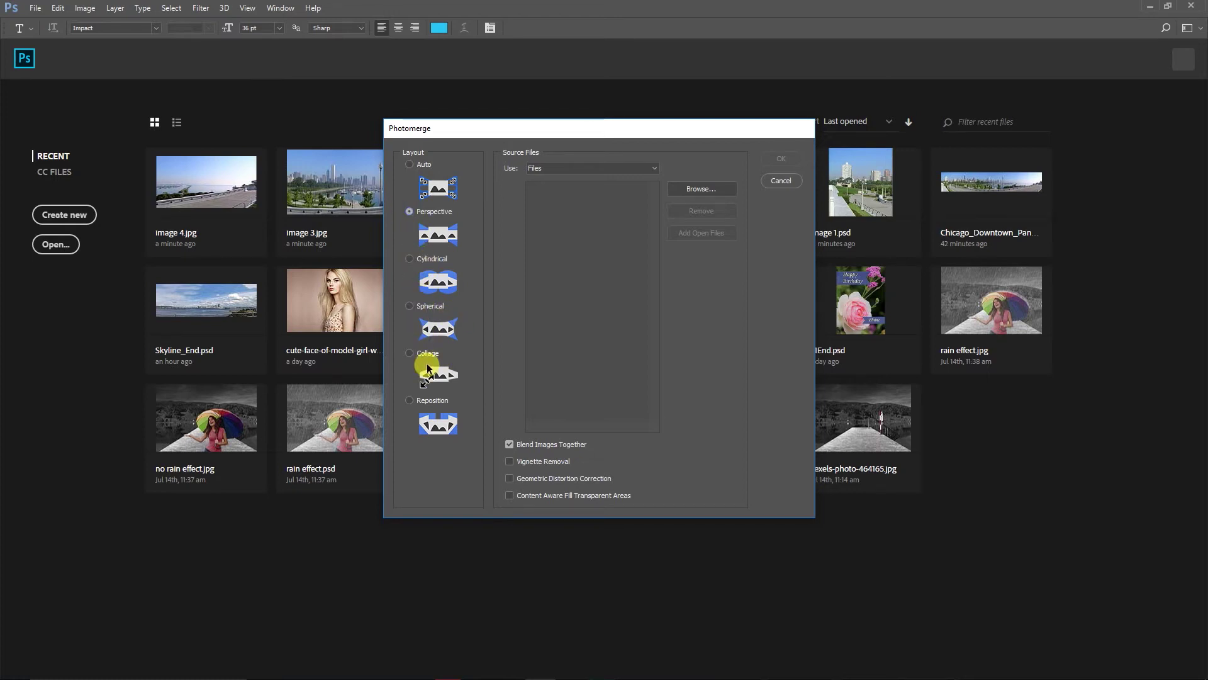
key(Up)
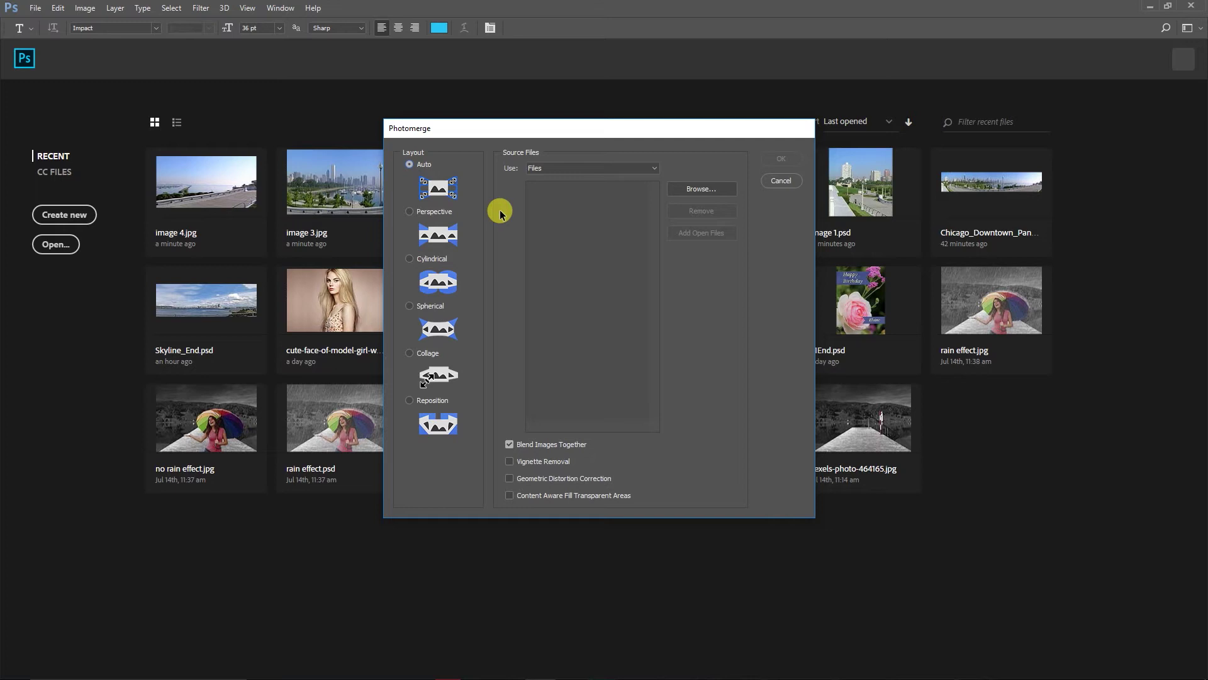
click(567, 173)
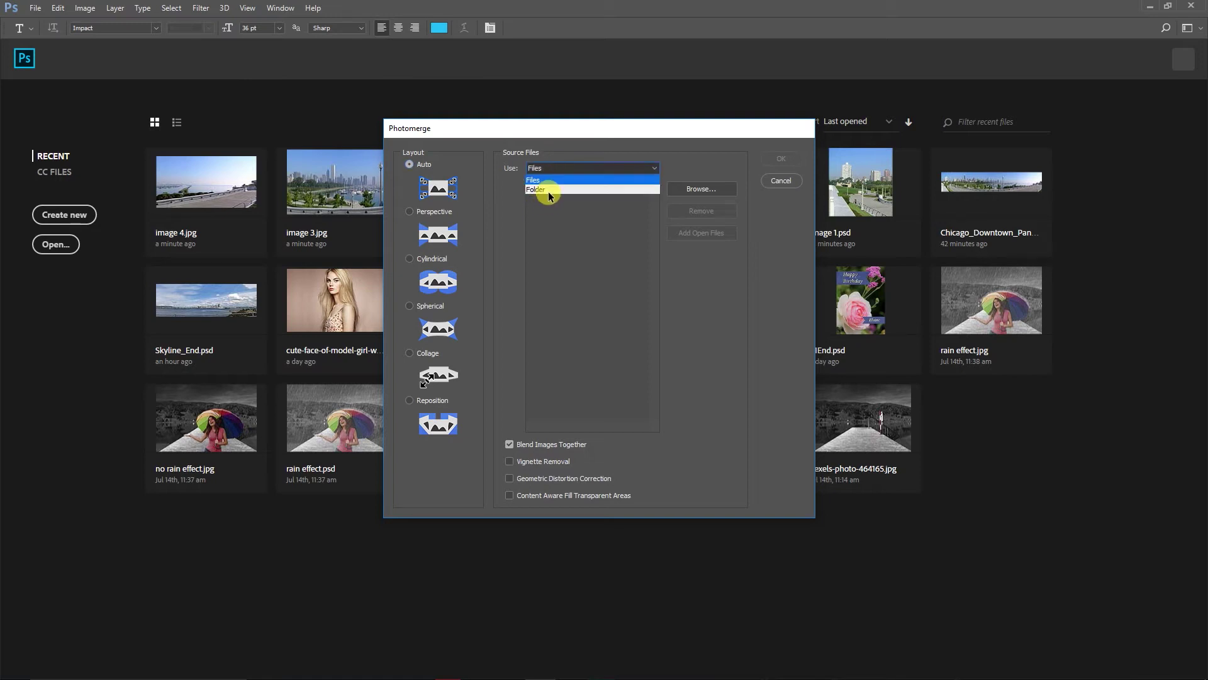
click(547, 190)
click(559, 171)
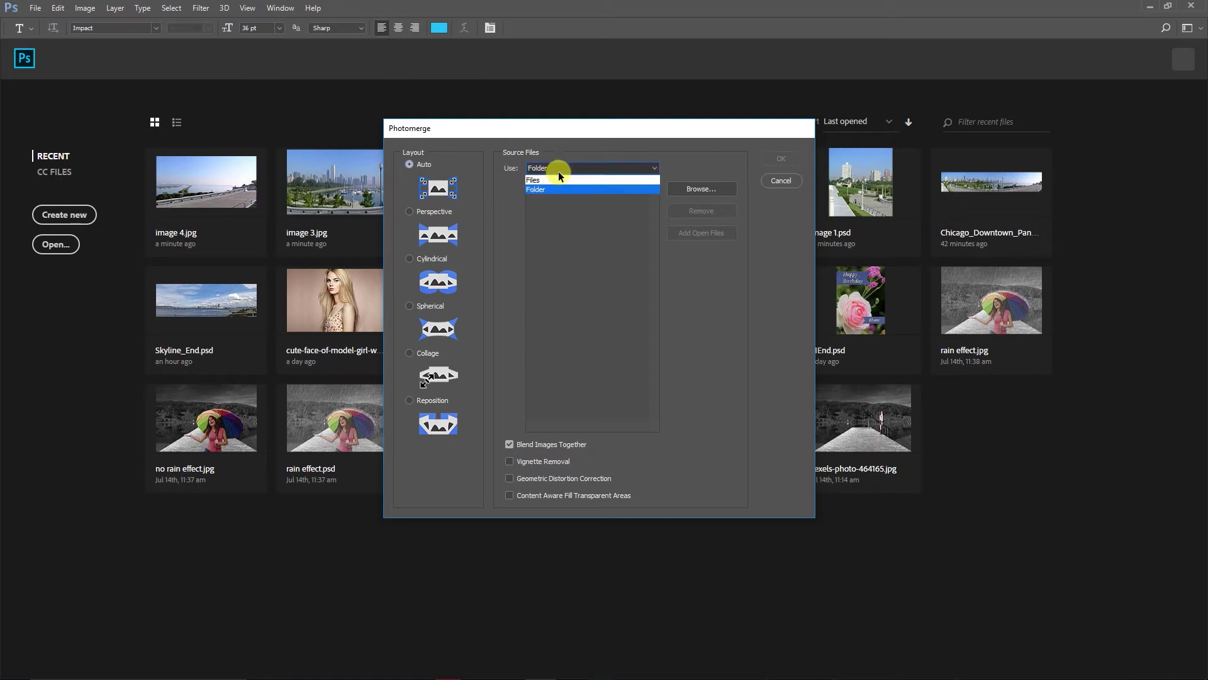
click(559, 180)
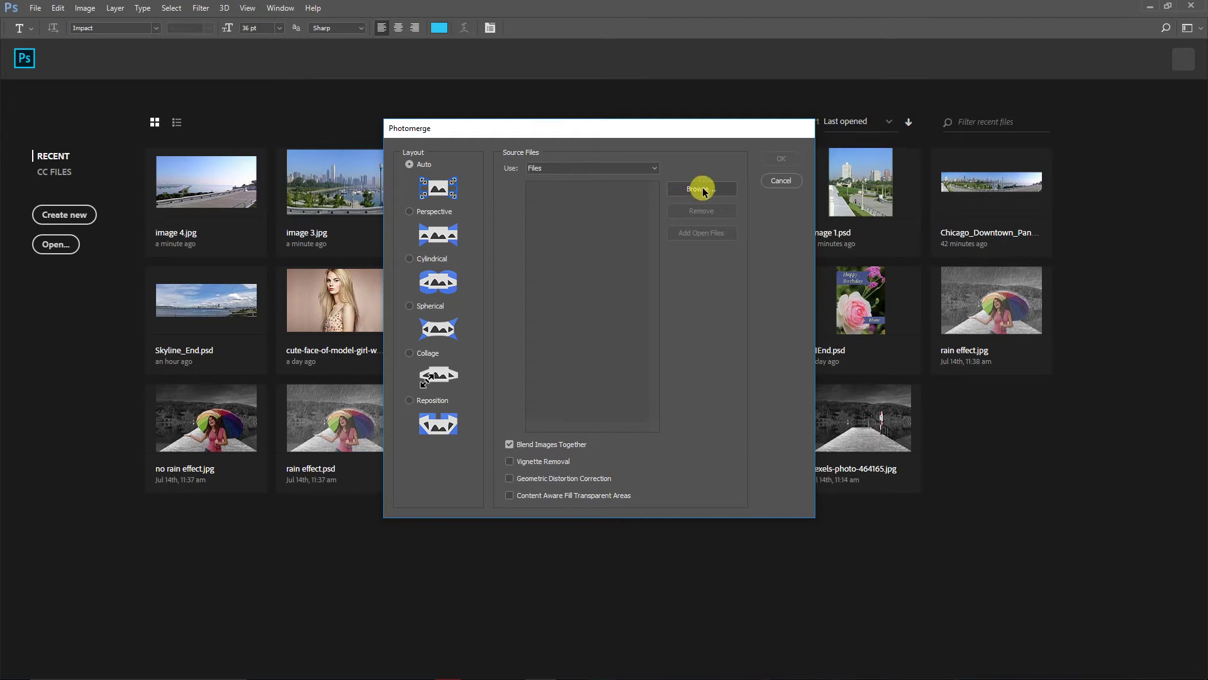
click(569, 168)
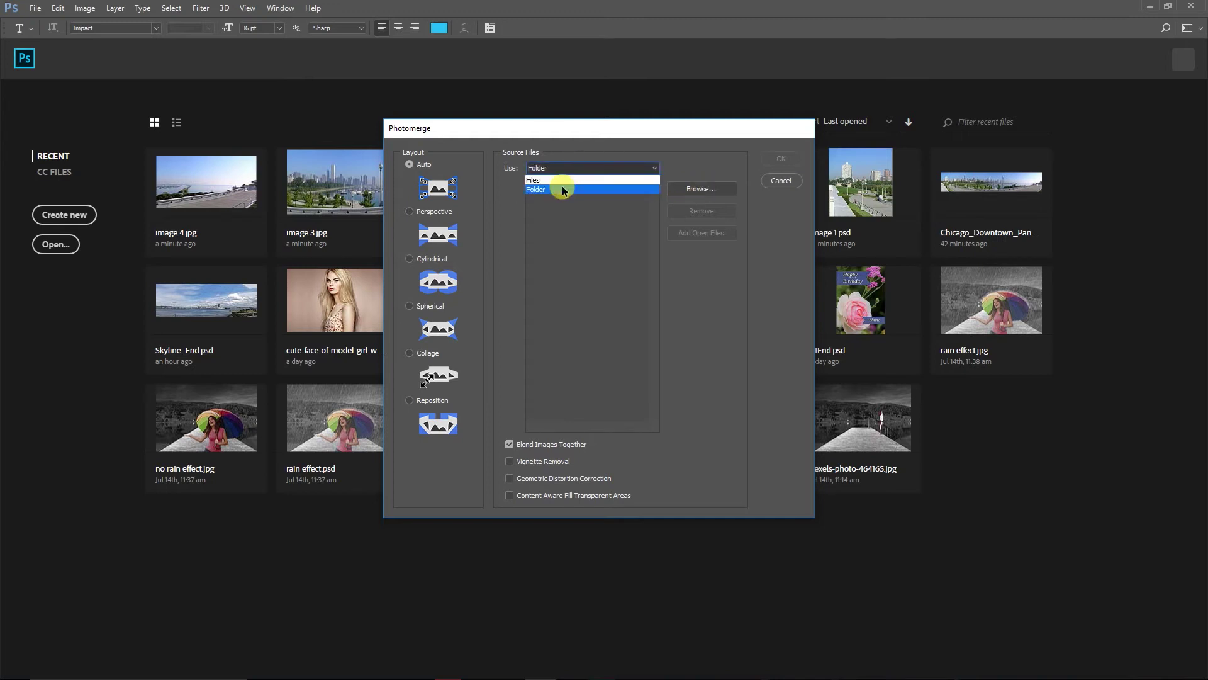
click(563, 189)
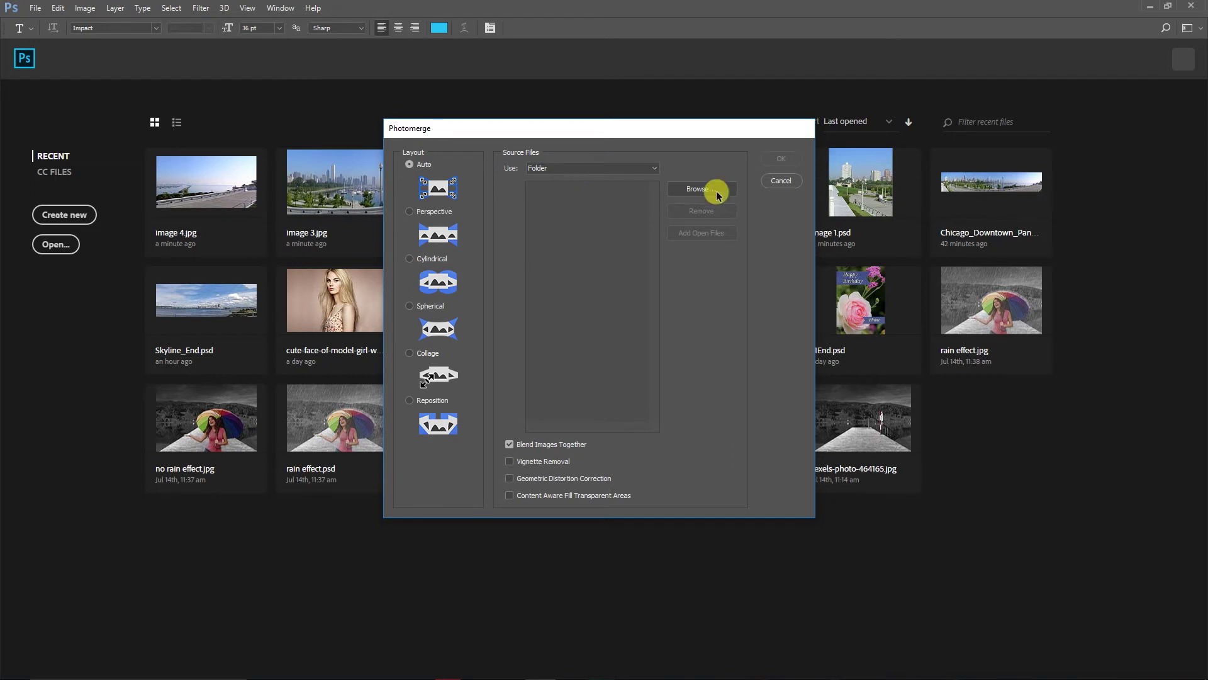
click(580, 168)
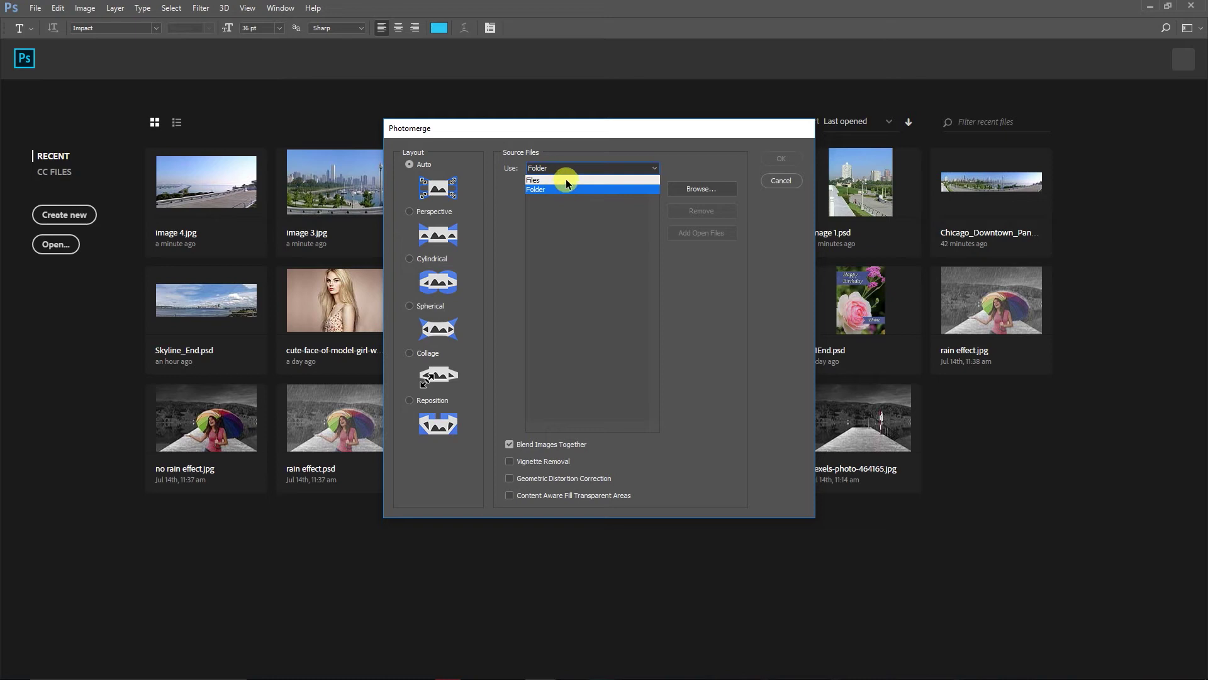
click(565, 179)
click(696, 187)
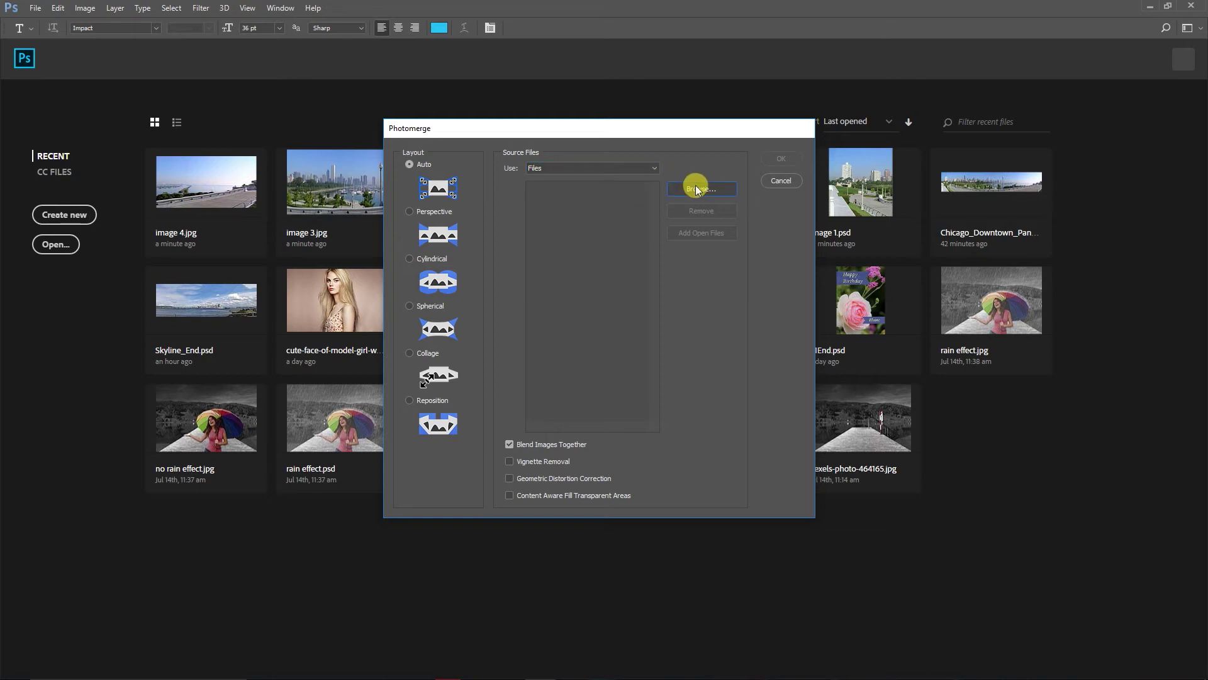
- Add image 1.jpg through image 4.jpg as the Photomerge source files
drag(905, 253, 609, 250)
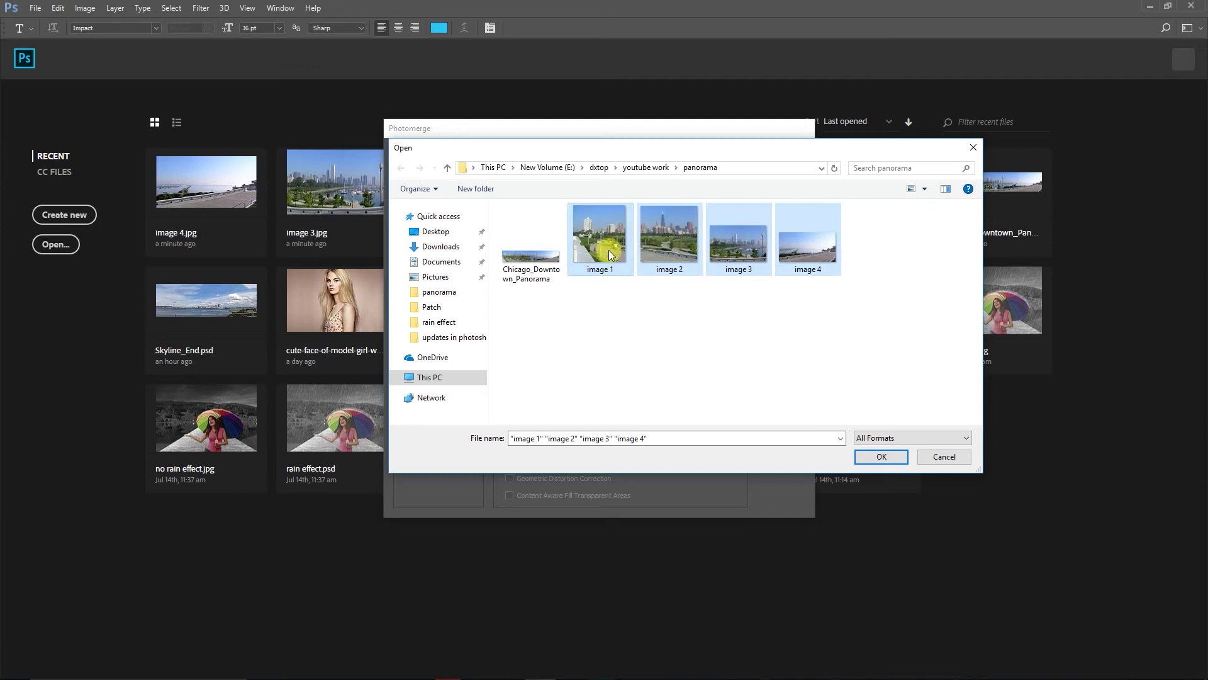
click(864, 456)
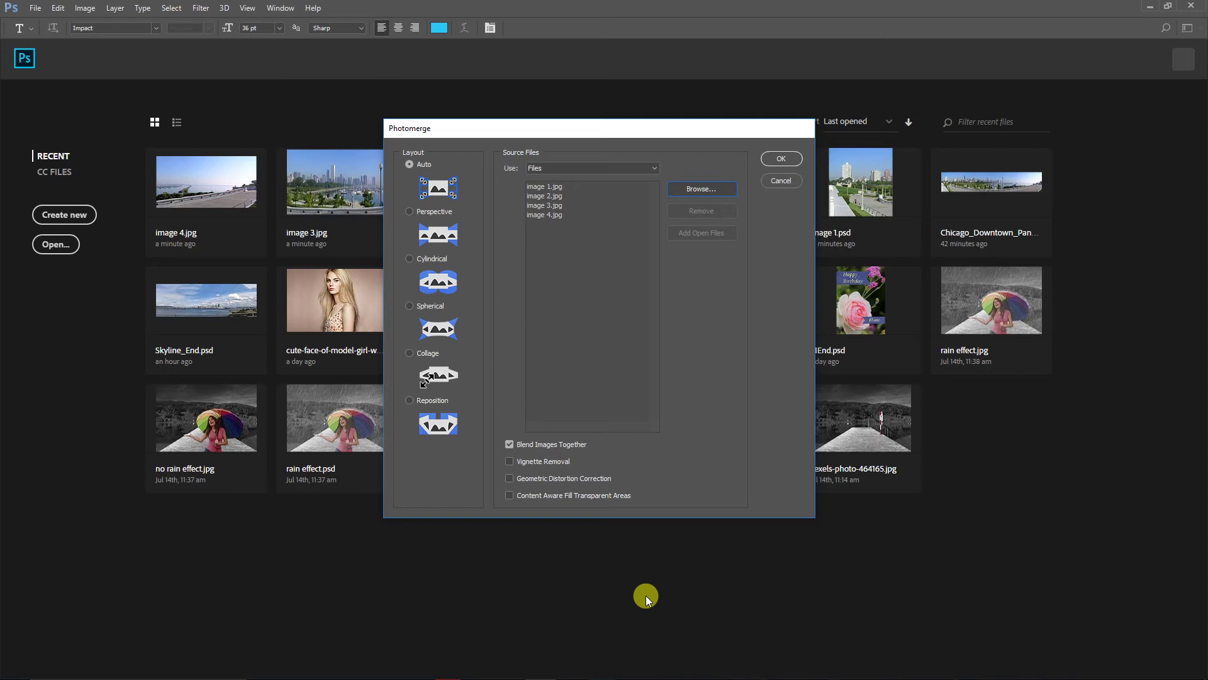
- Enable Vignette Removal, Geometric Distortion Correction and Content Aware Fill, then run the merge
click(510, 463)
click(512, 481)
click(509, 495)
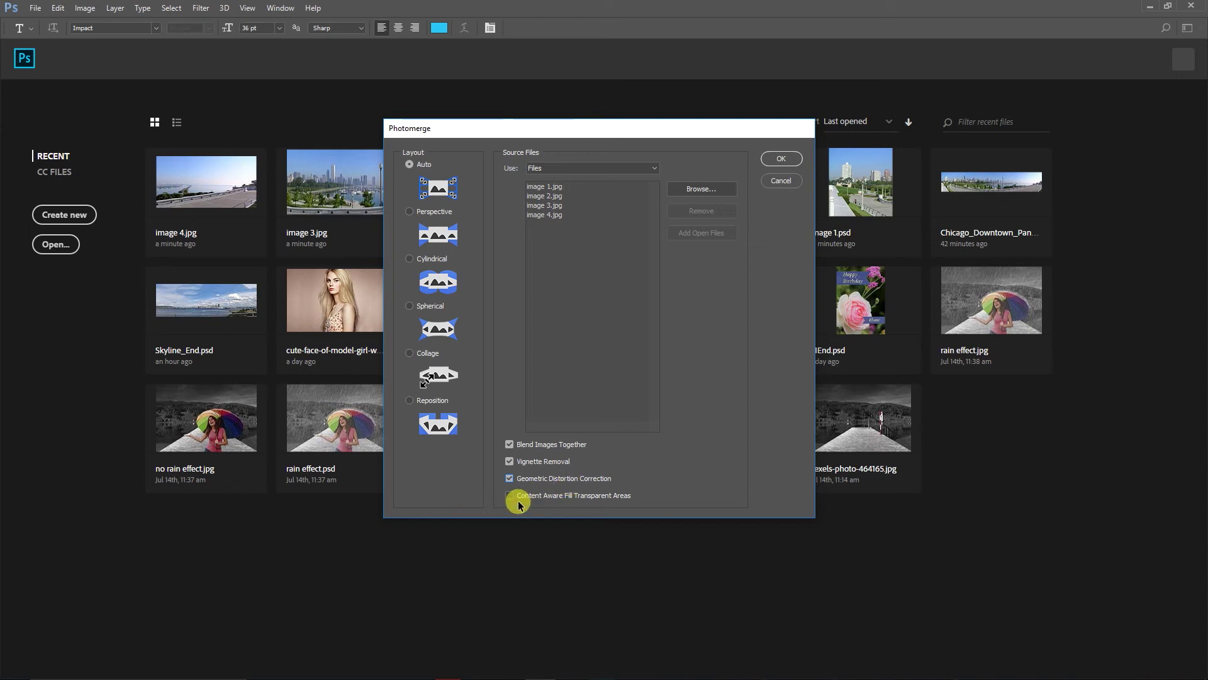
click(782, 159)
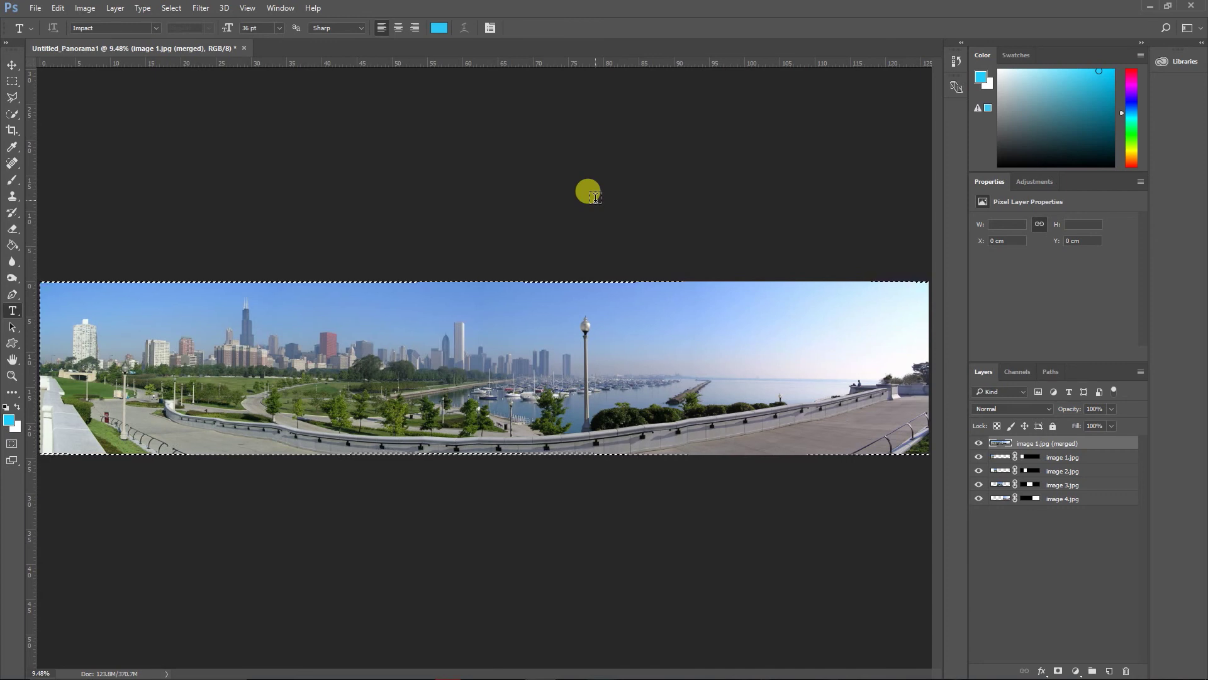
- Hide the merged top layer so the four masked image layers show the skyline
click(978, 444)
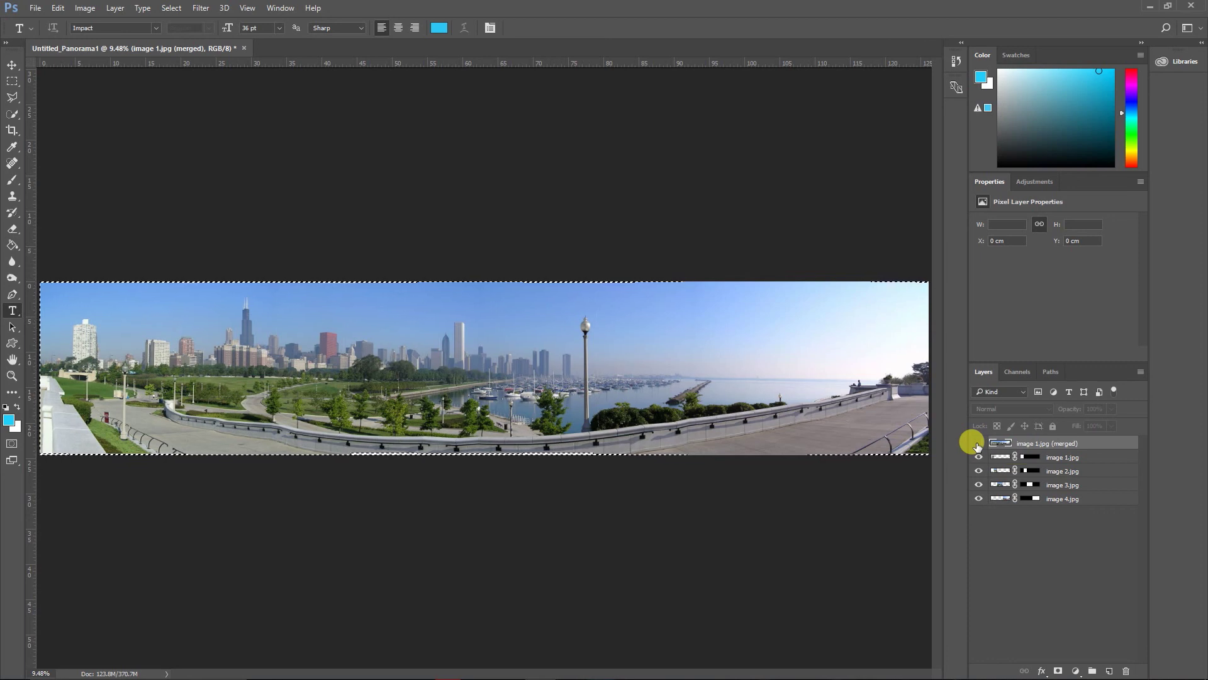
click(977, 445)
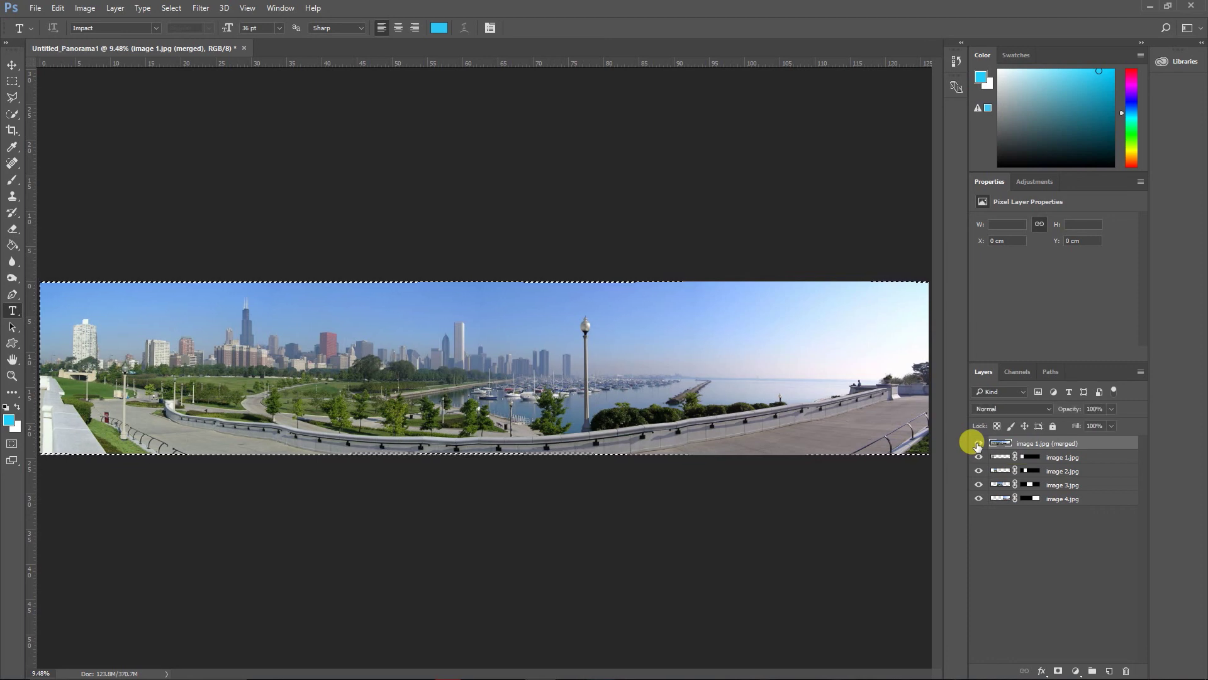